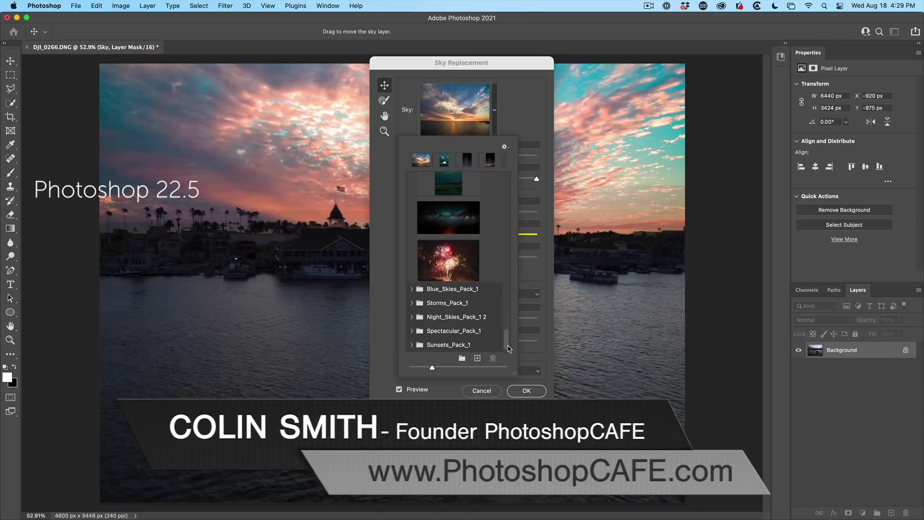
- Cancel the sky replacement and restore the original sunset harbor image on the Background layer
mouse_move(508, 348)
left_mouse_down()
mouse_move(506, 237)
mouse_move(508, 344)
left_mouse_up()
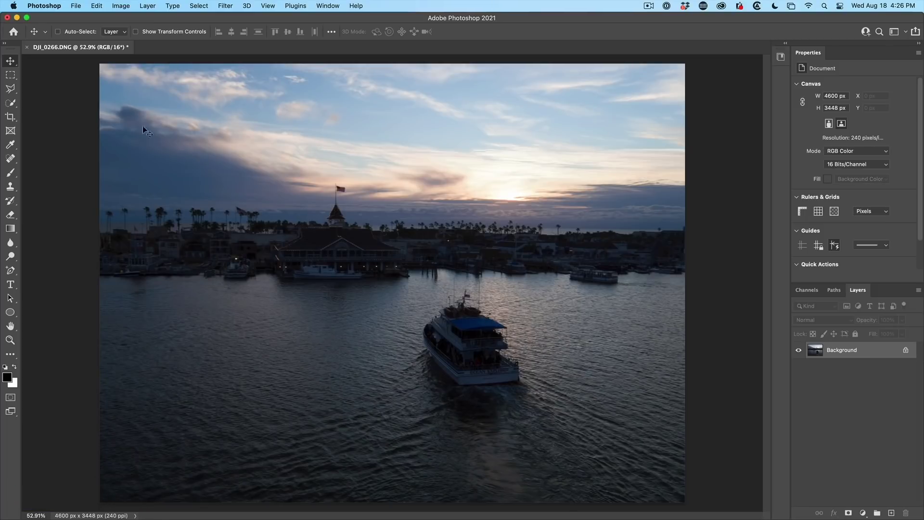
- Launch Sky Replacement from the Edit menu on the harbor photo and show its sky preset list
left_click(95, 5)
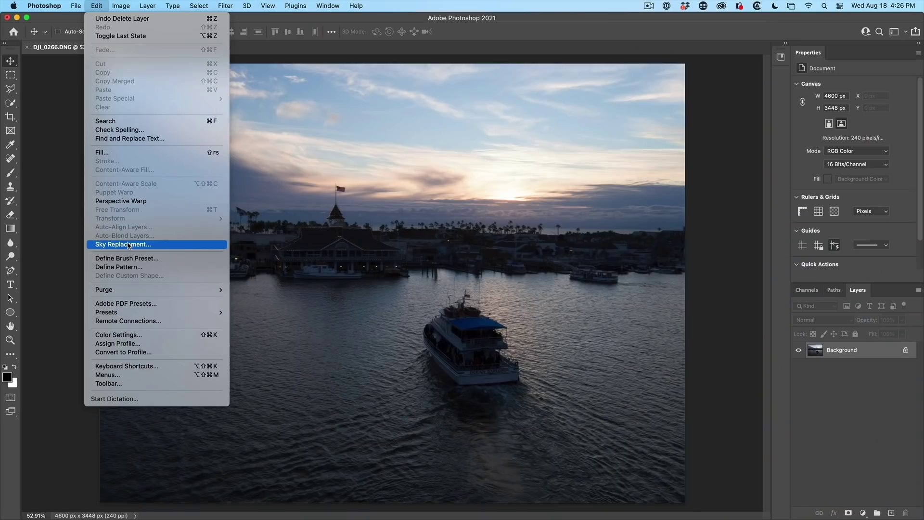
left_click(128, 245)
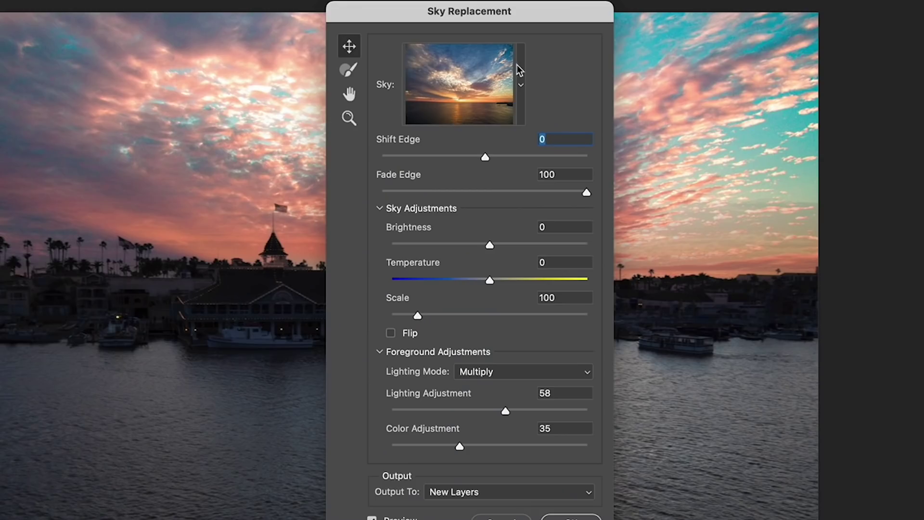
left_click(521, 85)
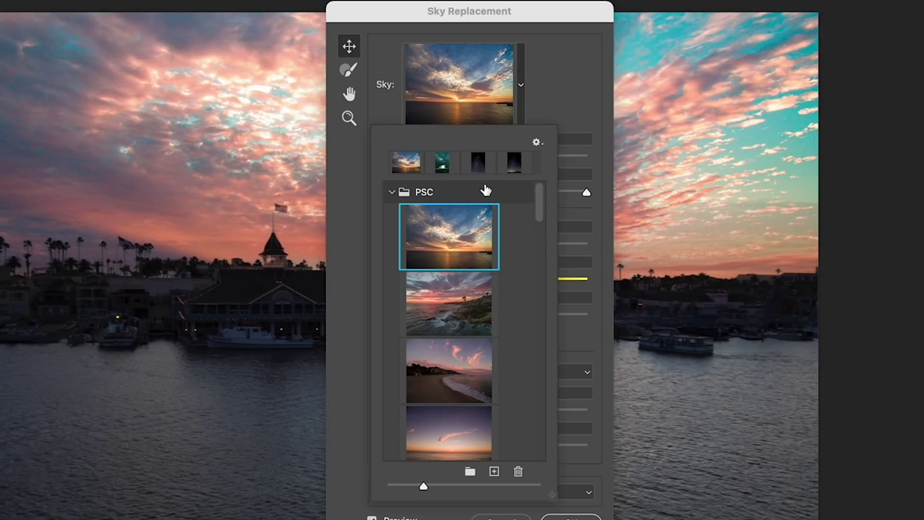
- Choose Get More Skies from the sky preset options to open Adobe's free skies page
left_click(537, 143)
mouse_move(566, 153)
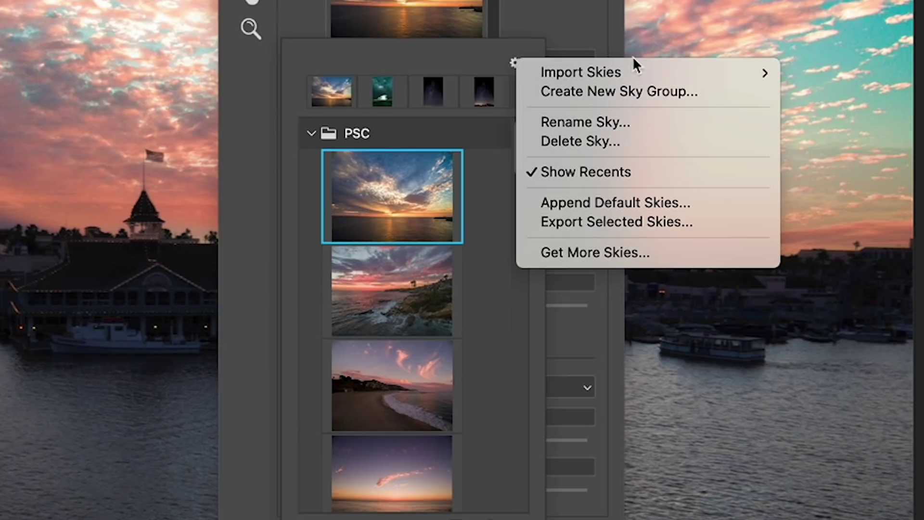
left_click(627, 256)
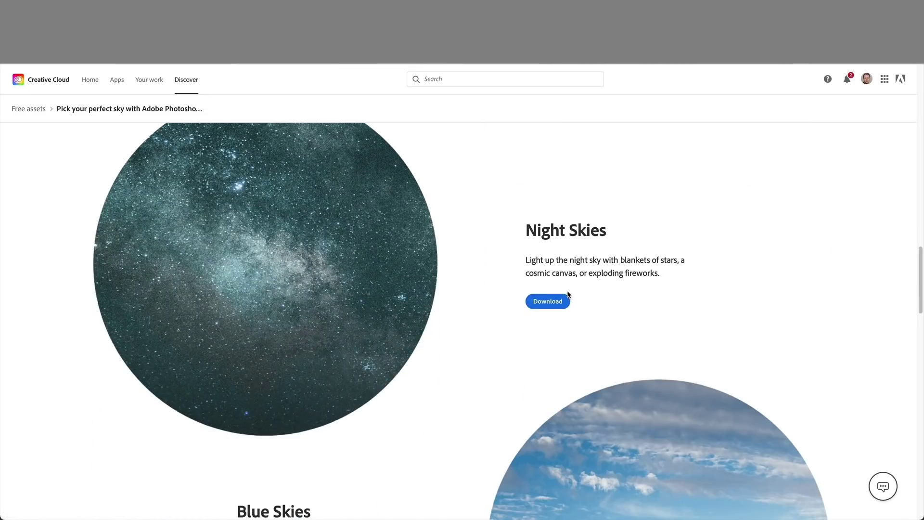
- Download the free Night Skies and Storms sky packs, then return to Photoshop's Sky Replacement dialog
left_click(560, 302)
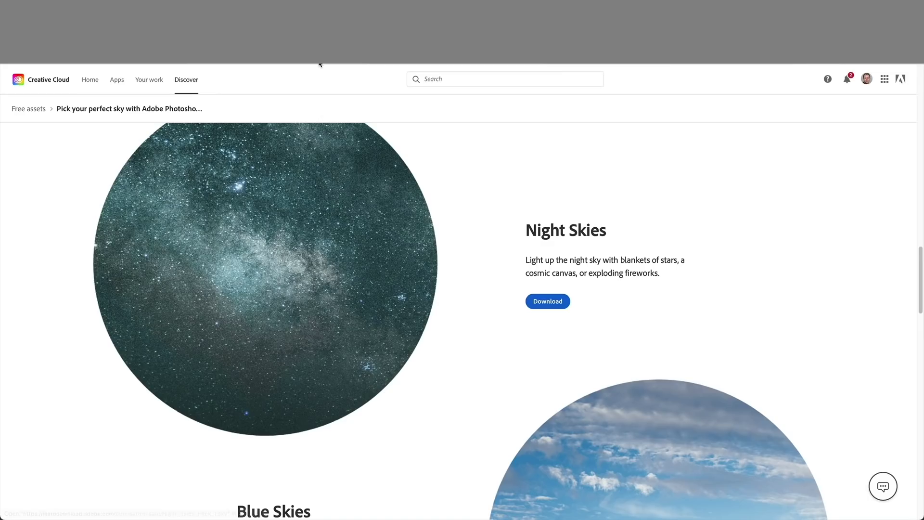
scroll(654, 283, "down", 5)
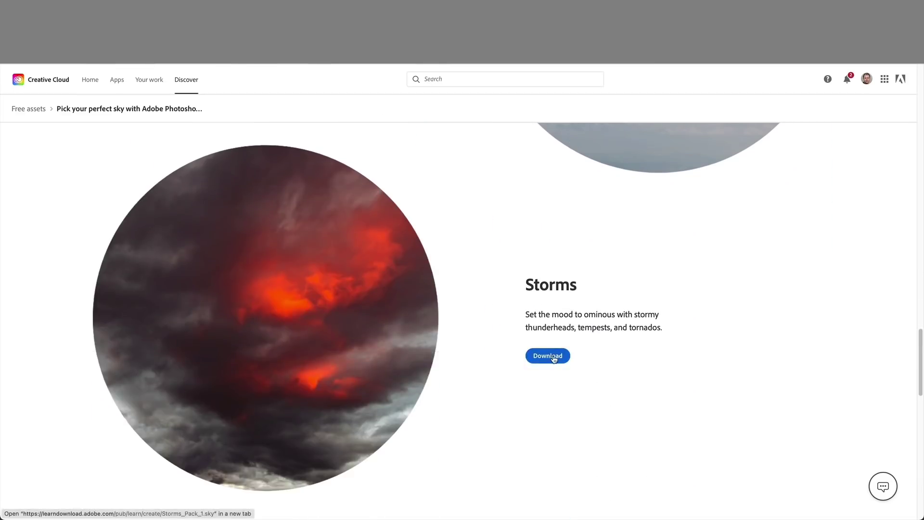
left_click(552, 356)
scroll(635, 328, "down", 2)
scroll(635, 327, "down", 4)
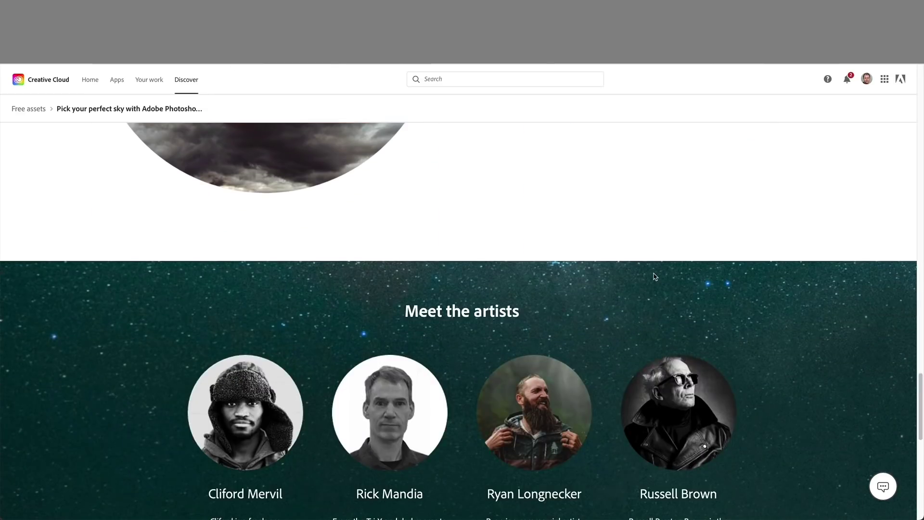
scroll(655, 277, "down", 2)
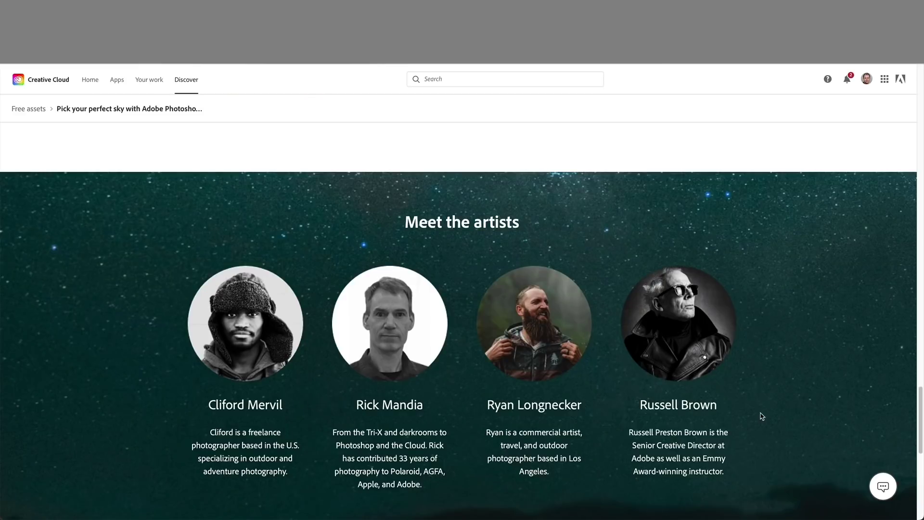
scroll(762, 416, "up", 15)
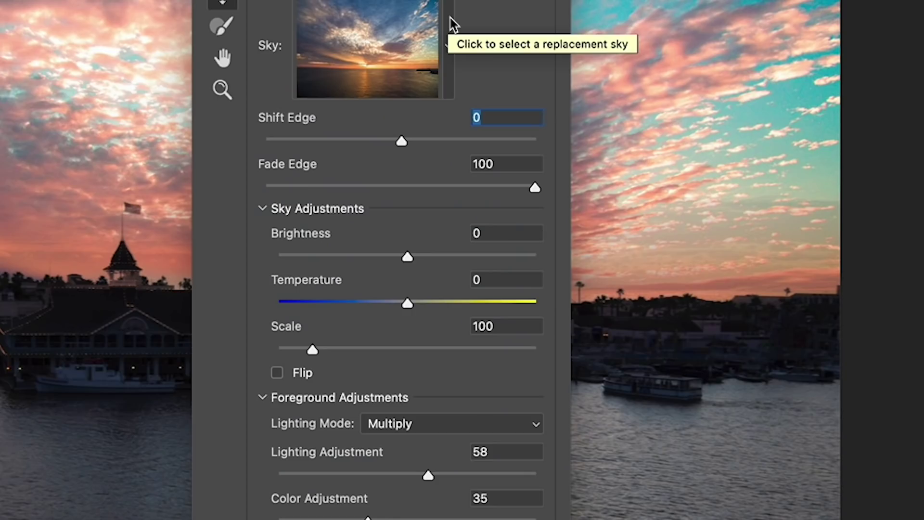
- Import all five downloaded .sky files, Blue_Skies_Pack_1 through the rest, into the sky presets
left_click(451, 25)
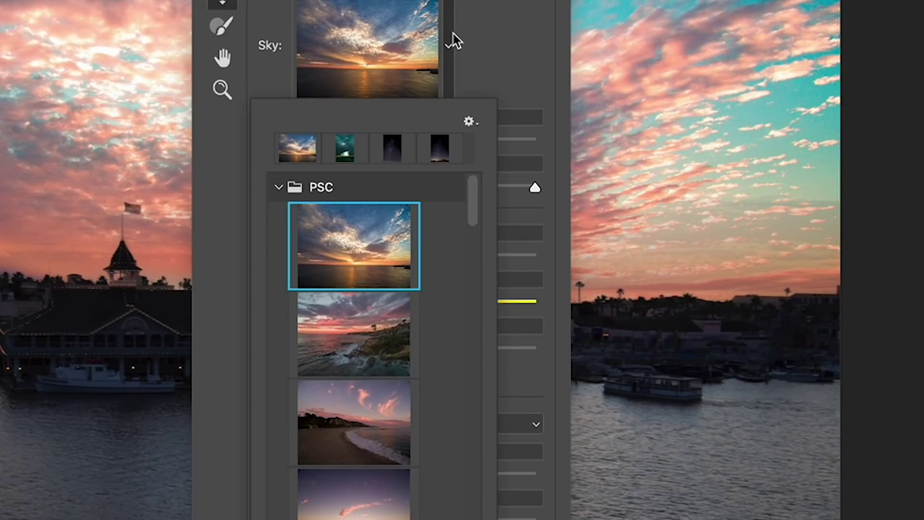
left_click(469, 120)
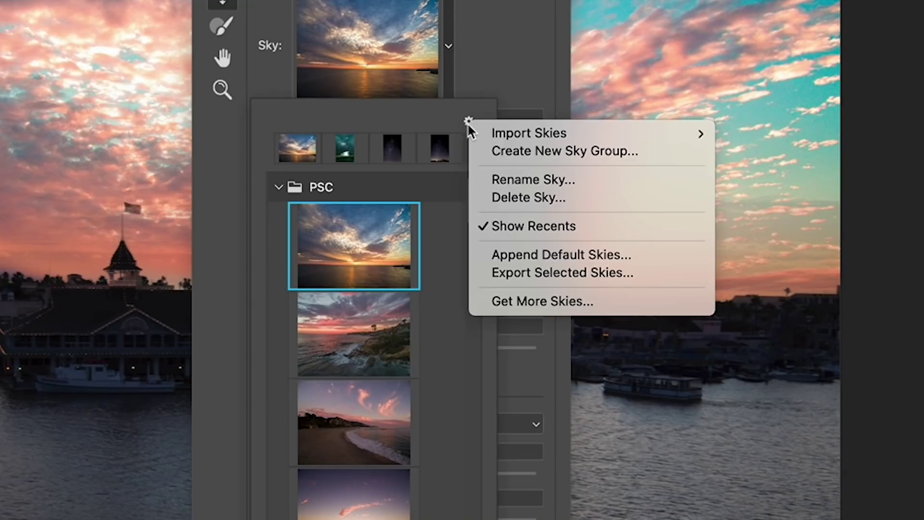
mouse_move(537, 133)
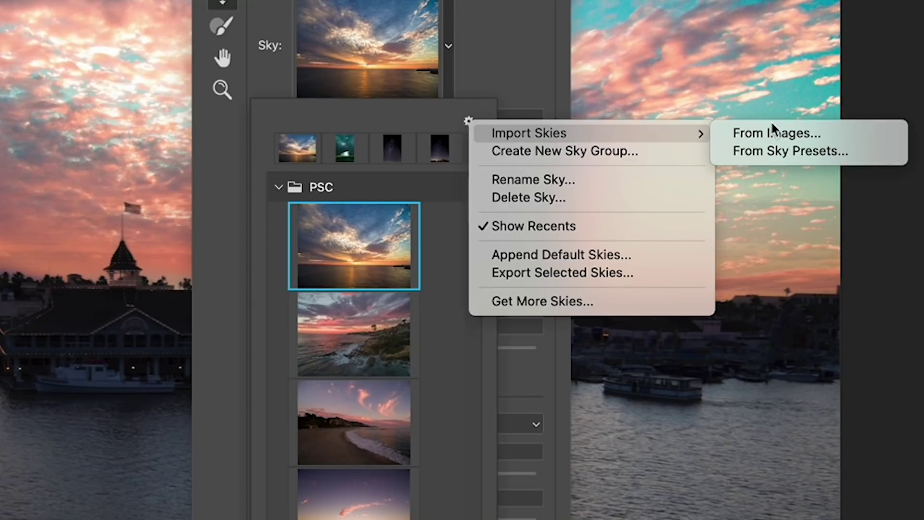
left_click(786, 151)
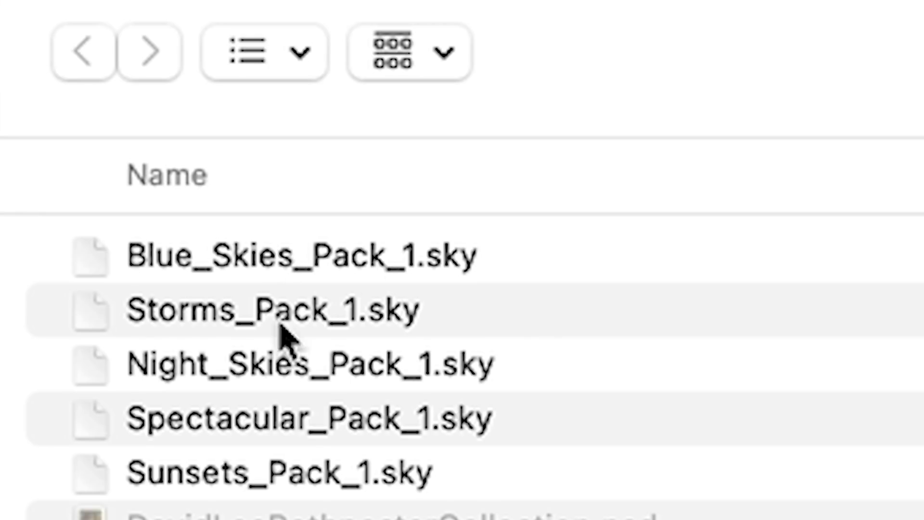
left_click(469, 255)
left_click(427, 470, "shift")
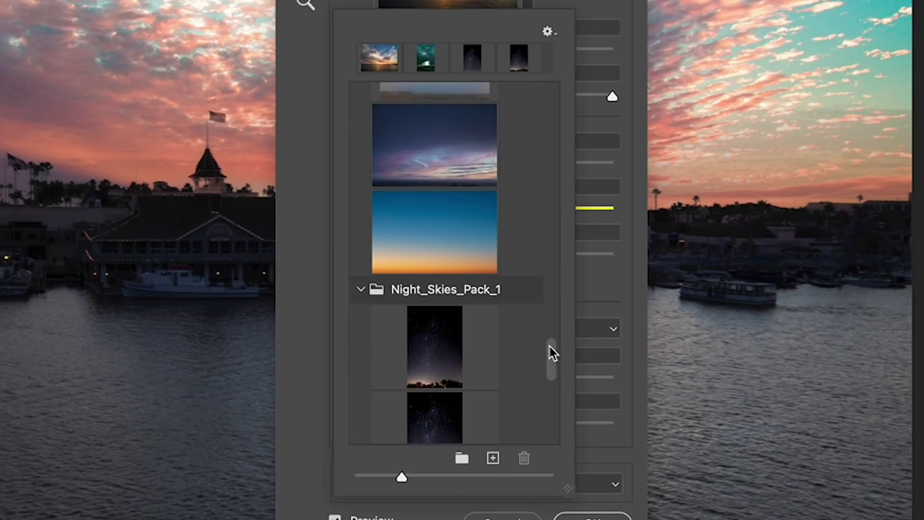
- Pick the third green aurora preset from the imported packs and move the dialog off the boat
left_click_drag(550, 346, 555, 388)
scroll(497, 334, "down", 5)
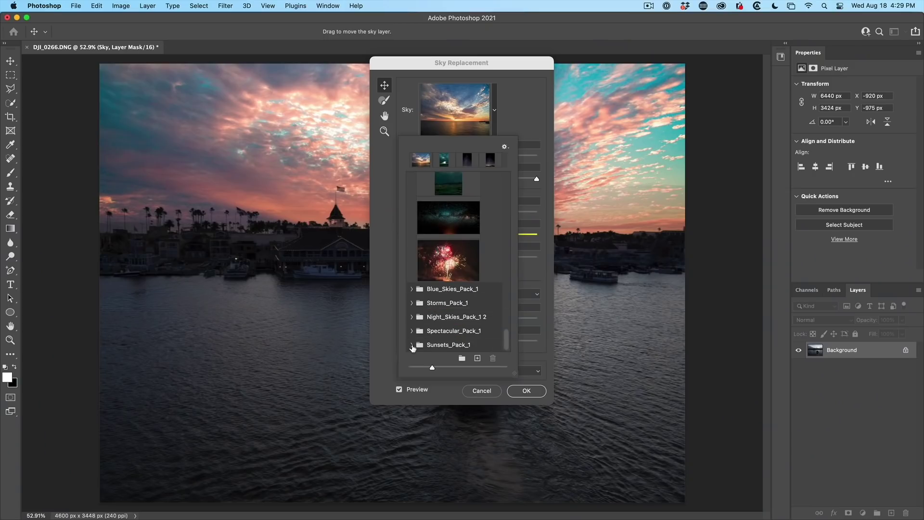
left_click(413, 347)
mouse_move(506, 339)
left_mouse_down()
mouse_move(505, 252)
mouse_move(505, 341)
mouse_move(512, 329)
left_mouse_up()
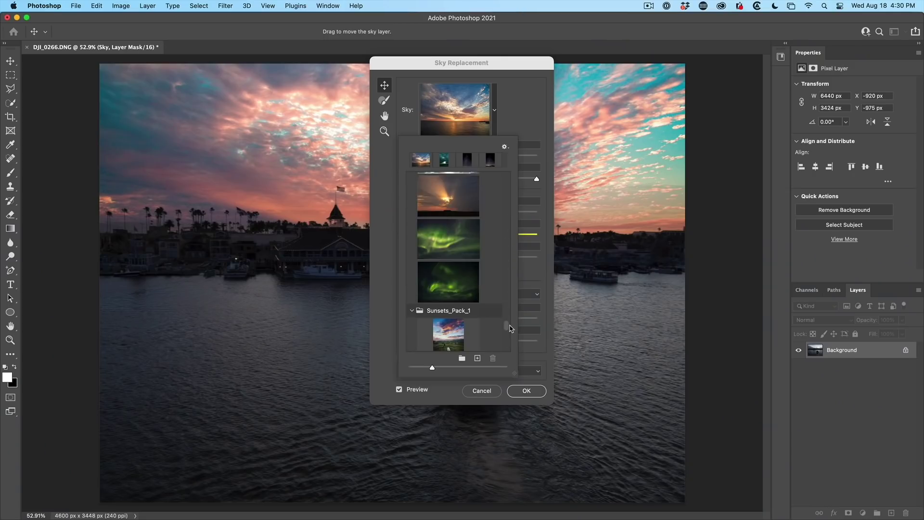
left_click(456, 271)
left_click_drag(411, 58, 554, 128)
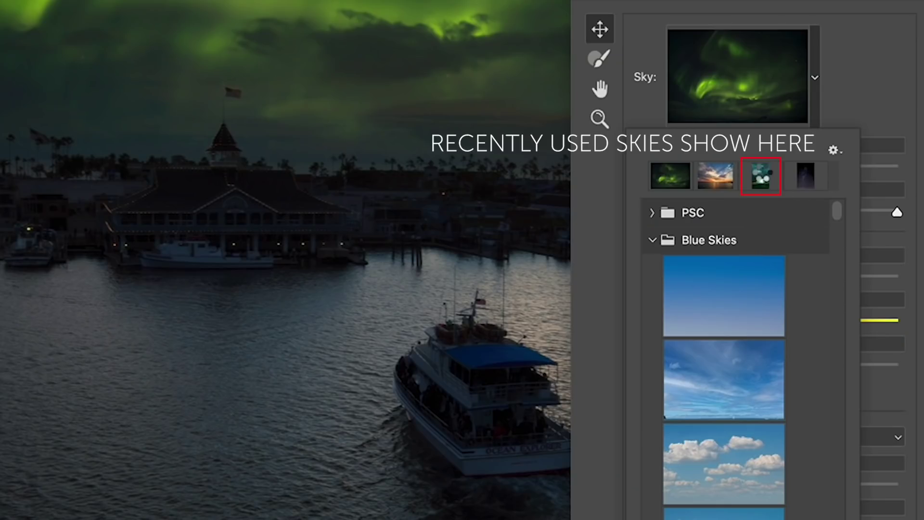
- Switch to the starry tent night sky, shift it lower, and apply it as new layers
left_click(764, 179)
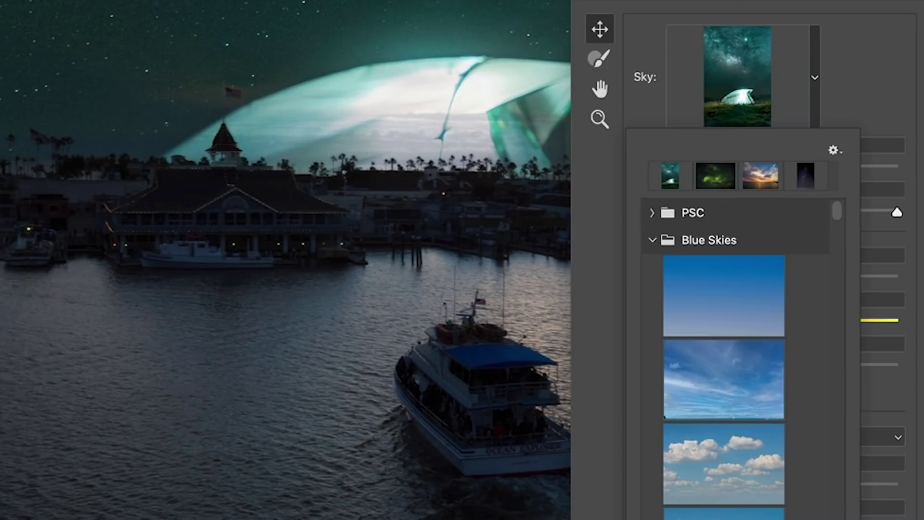
key("Escape")
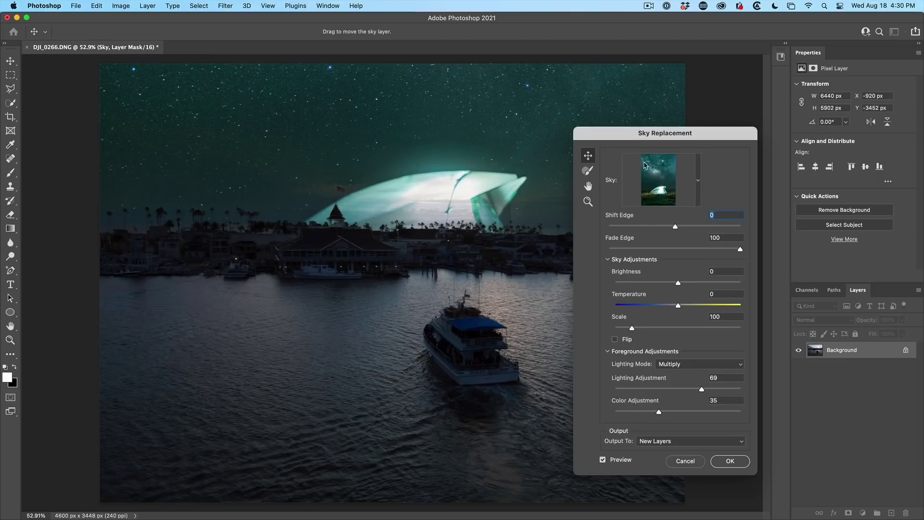
left_click_drag(410, 164, 394, 232)
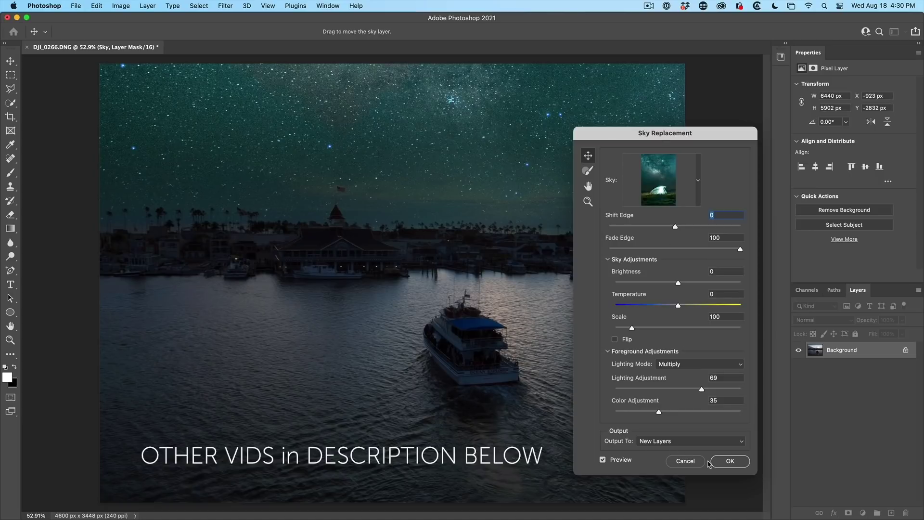
left_click(729, 465)
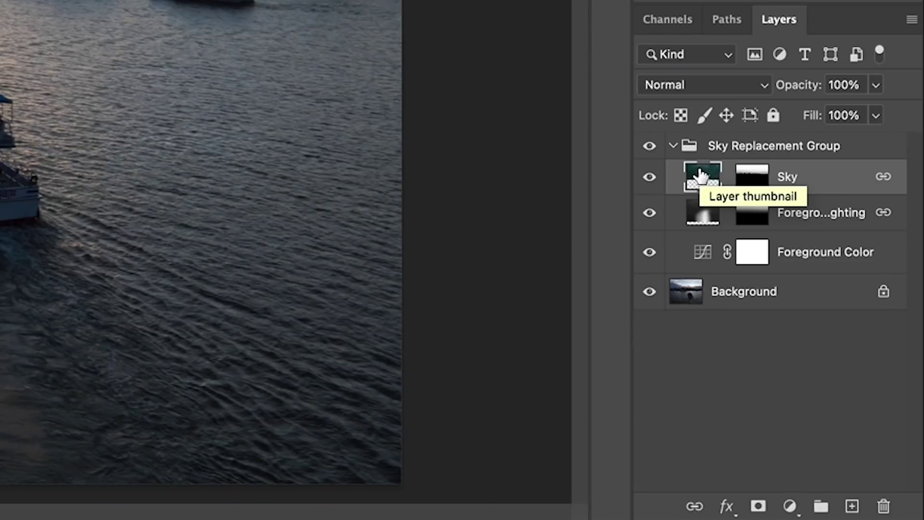
- Alt-drag the Sky layer above the group as Sky copy and unlink its mask
left_click_drag(701, 174, 697, 129)
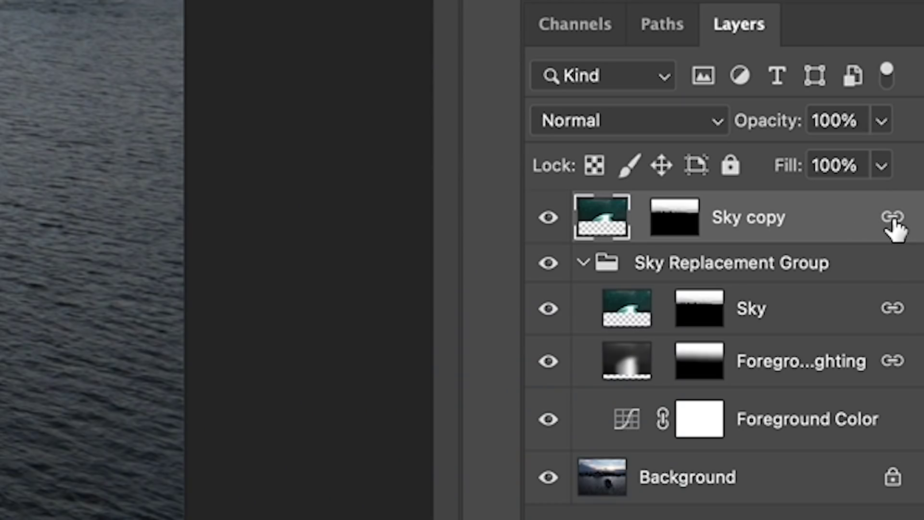
left_click(892, 220, "shift")
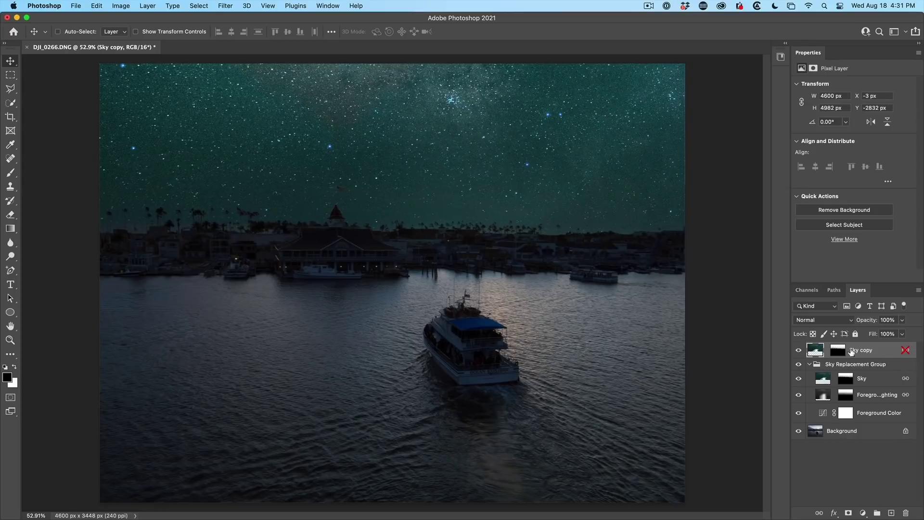
- Flip the Sky copy vertically with Free Transform and drag it down toward the water
key("super+t")
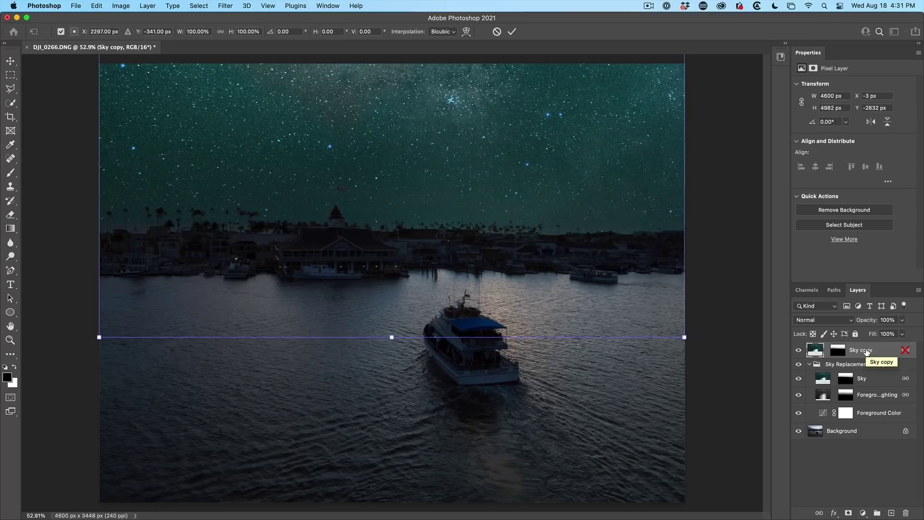
right_click(380, 150)
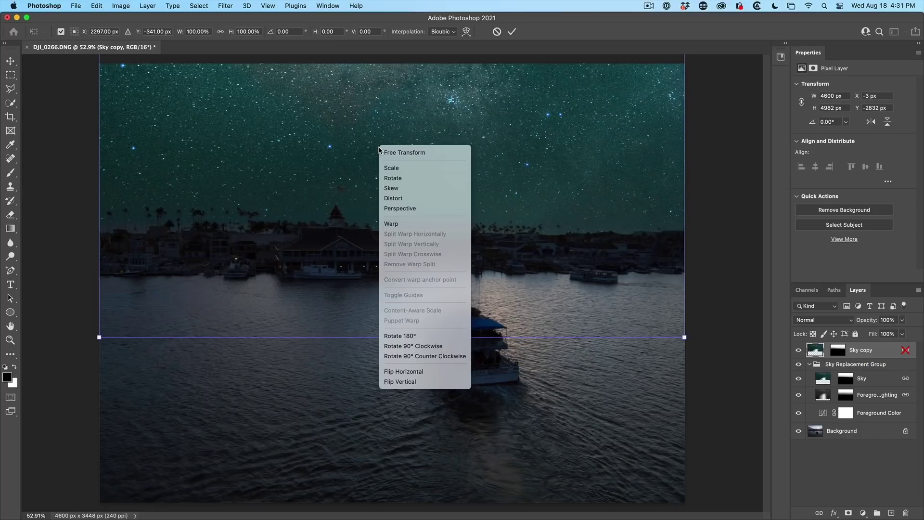
left_click(429, 382)
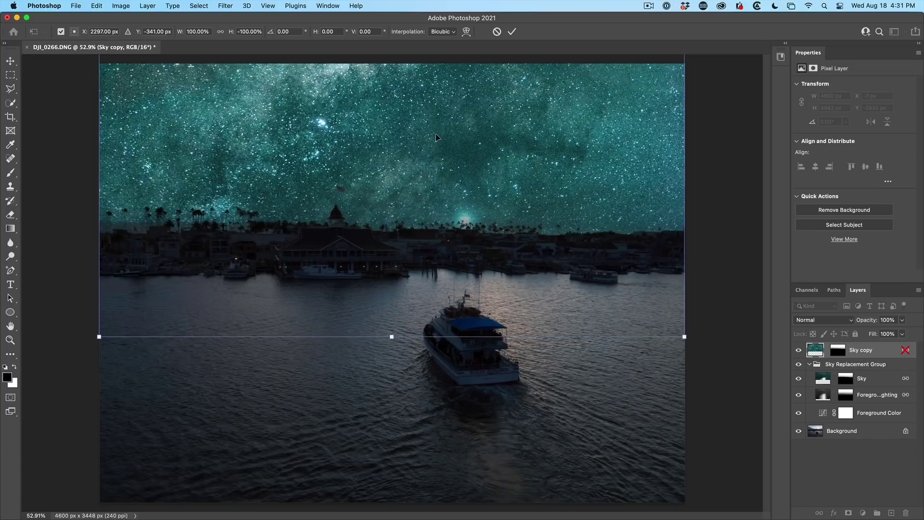
left_click_drag(436, 137, 434, 375)
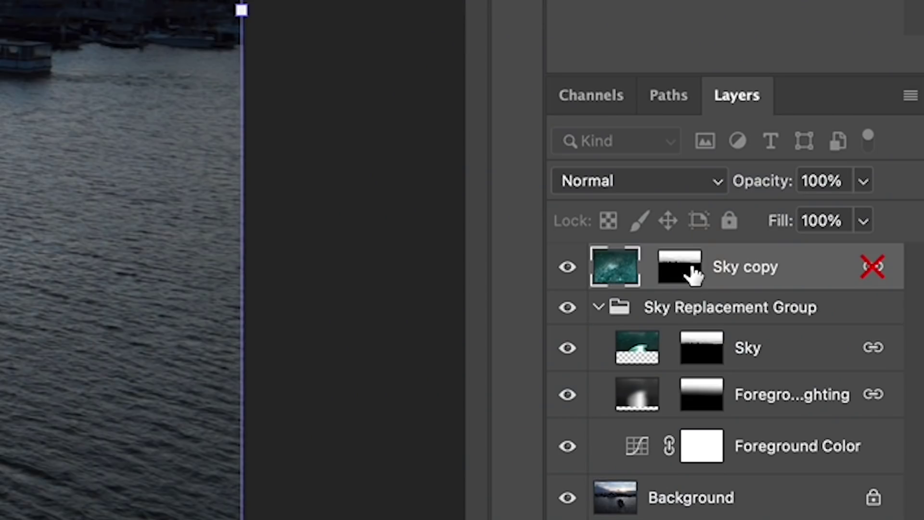
- Disable the Sky copy mask so stars fill the canvas, then move the layer down to Y -201 px
left_click(693, 275)
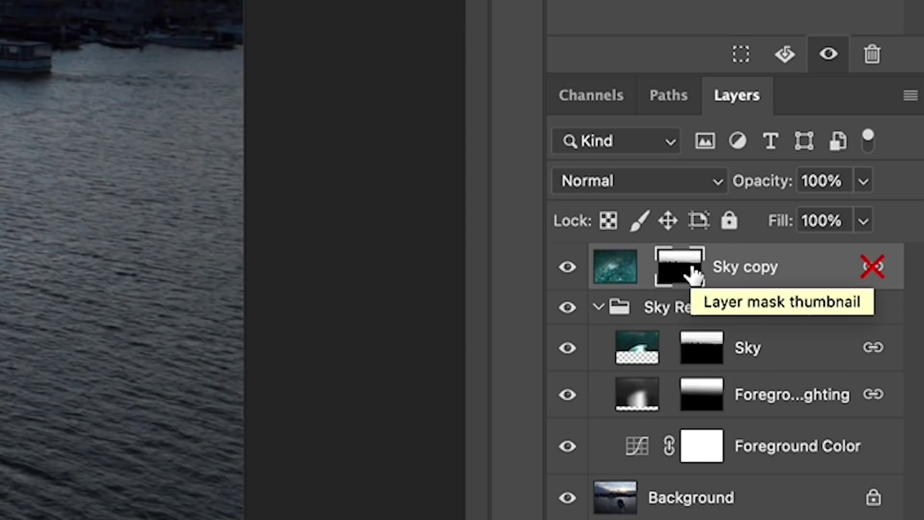
left_click_drag(693, 271, 695, 268)
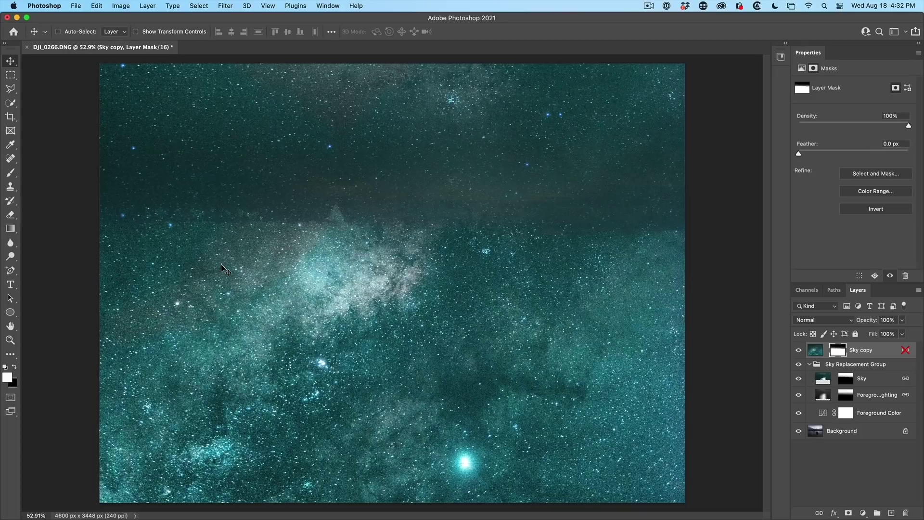
left_click(821, 353)
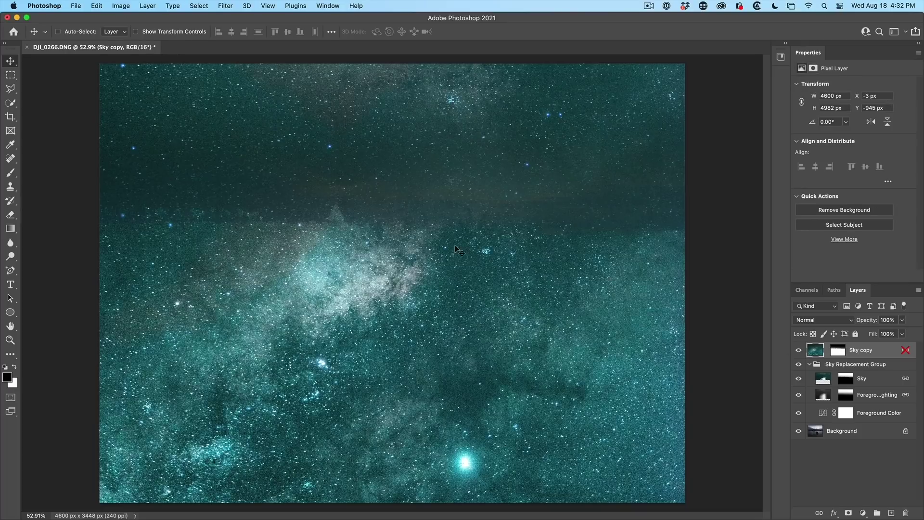
left_click_drag(452, 250, 443, 339)
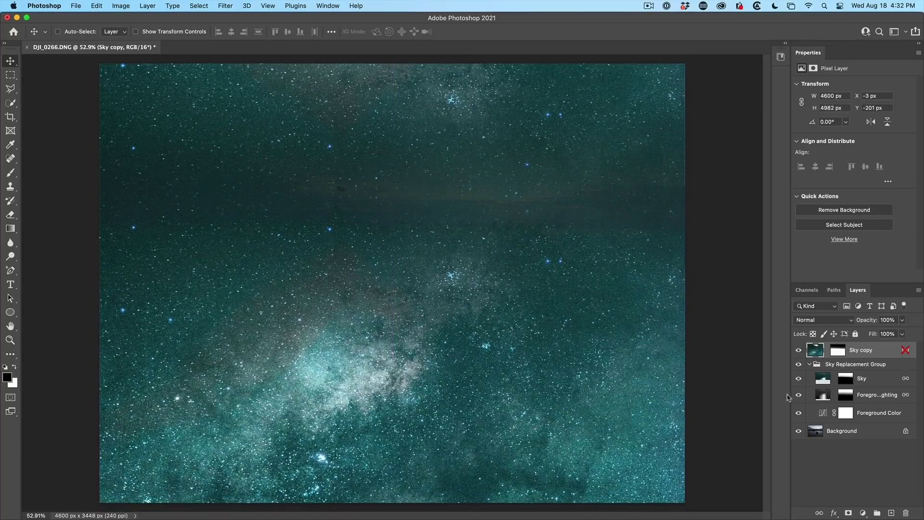
- Switch the Sky copy layer to Darken blending and lower its opacity to 67%
left_click(825, 321)
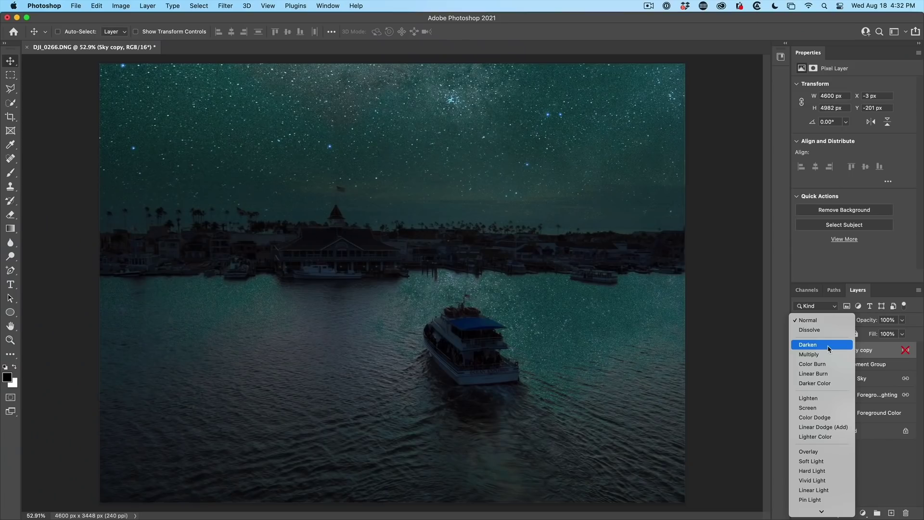
left_click(713, 148)
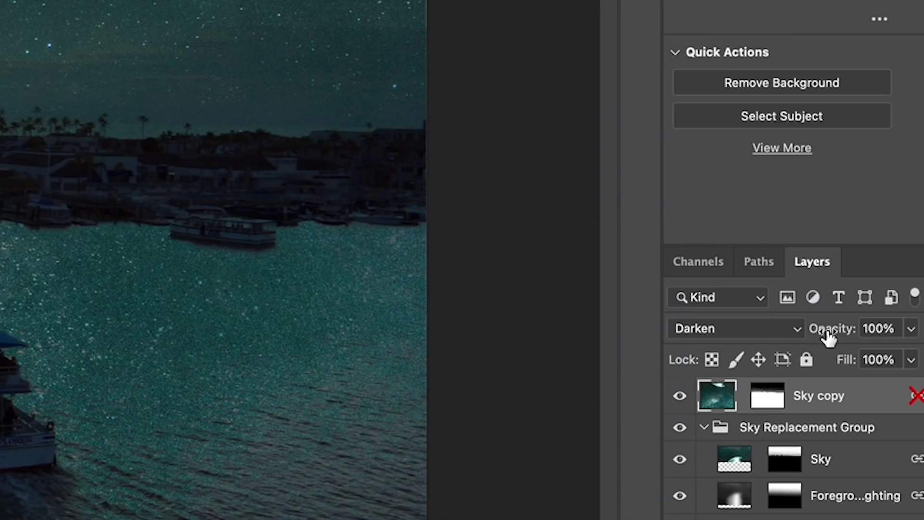
left_click_drag(828, 337, 789, 335)
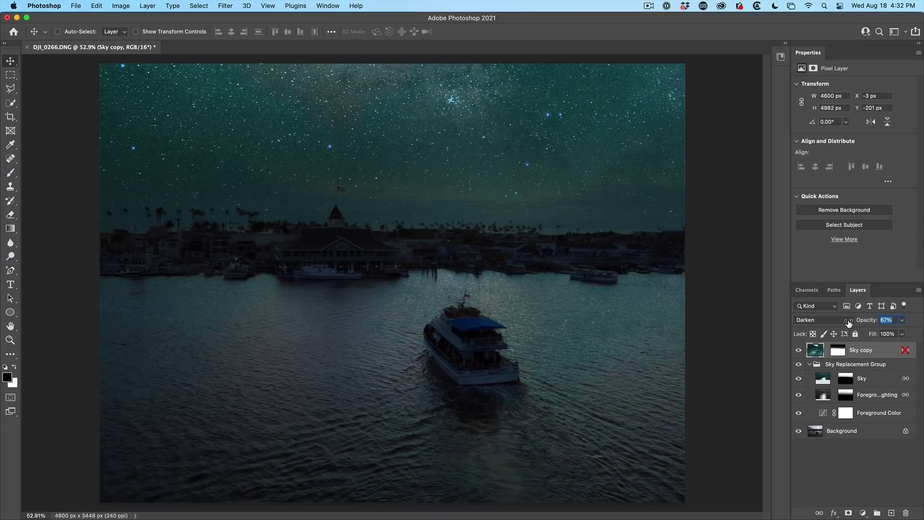
left_click_drag(849, 323, 849, 323)
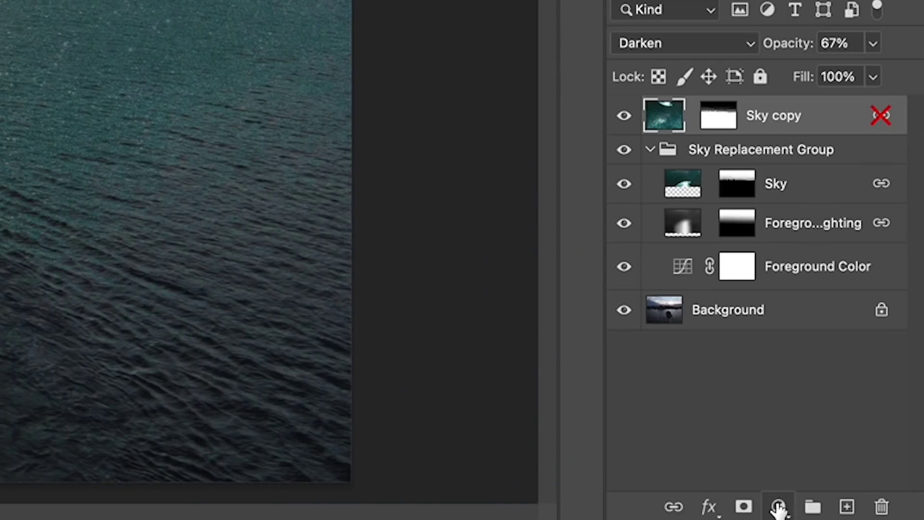
- Add a Curves adjustment layer and lift the RGB midpoint from input 76 to output 139
left_click(864, 513)
left_click(786, 115)
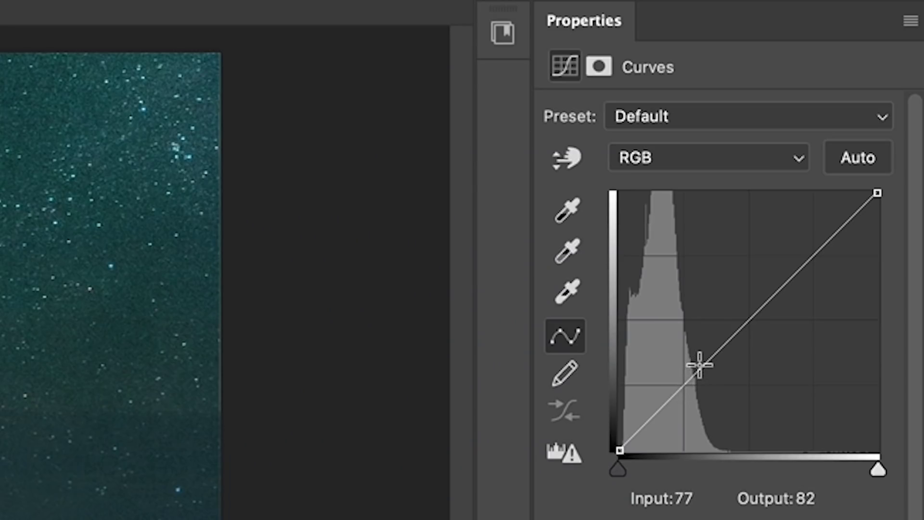
left_click_drag(700, 364, 697, 315)
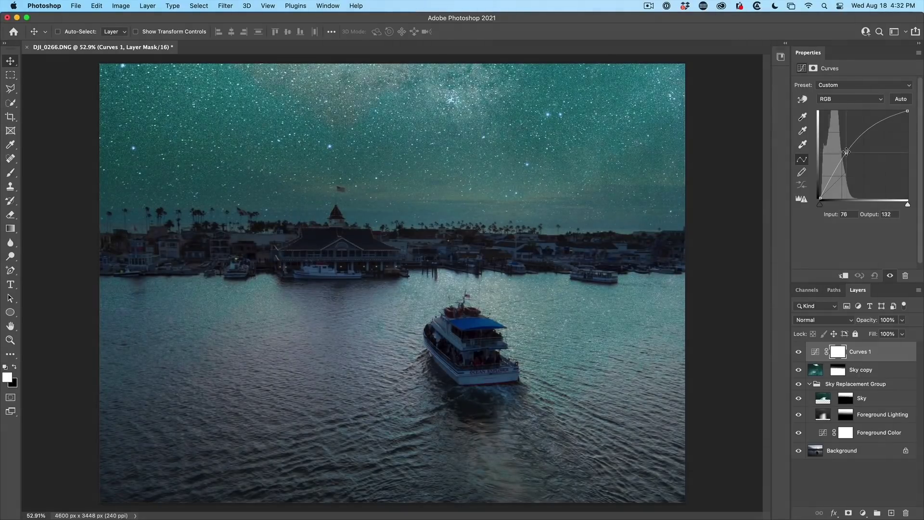
left_click_drag(846, 151, 846, 149)
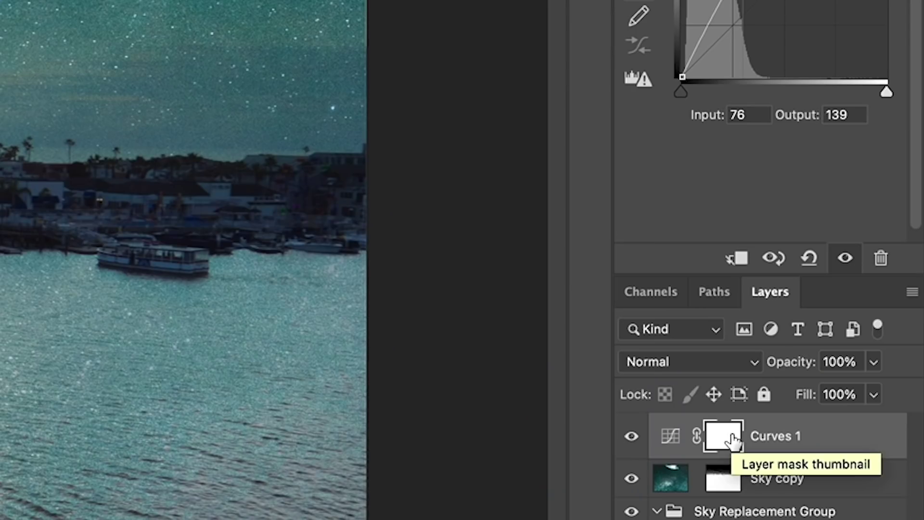
- Invert the Curves mask, then paint white around the boat, pier and buildings to reveal the brightening
left_click(732, 439)
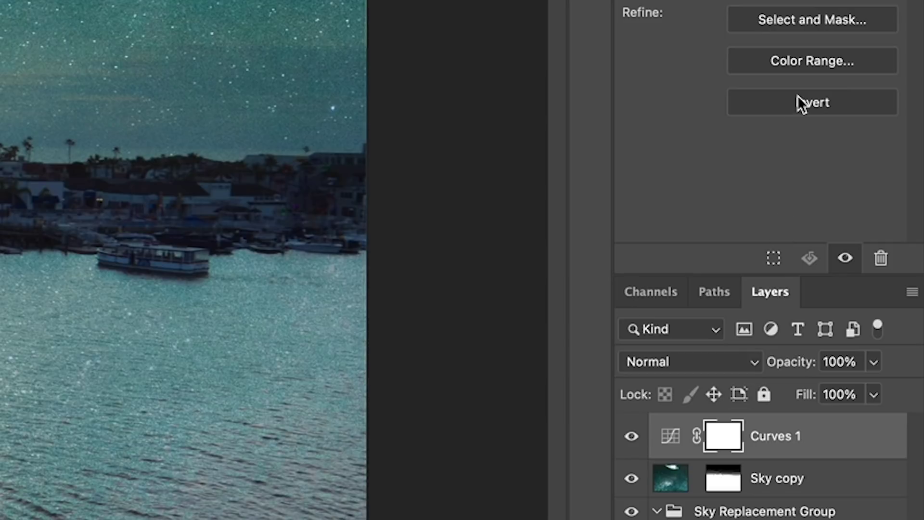
left_click(797, 102)
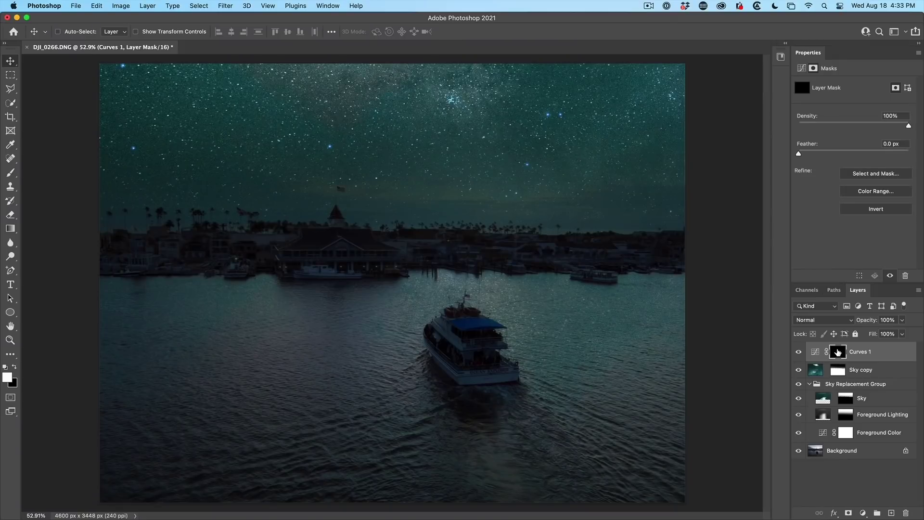
left_click(10, 172)
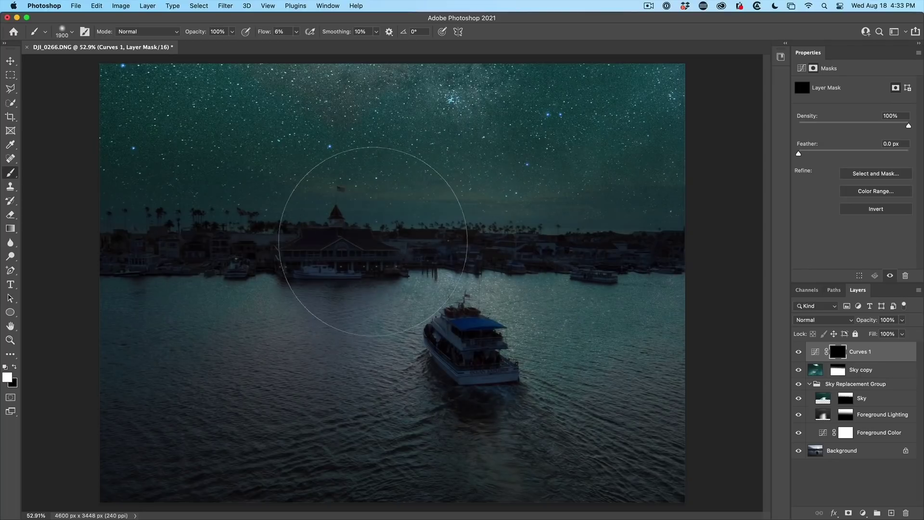
mouse_move(373, 242)
left_mouse_down()
mouse_move(444, 340)
mouse_move(391, 207)
mouse_move(495, 382)
mouse_move(408, 316)
mouse_move(340, 222)
mouse_move(495, 206)
mouse_move(351, 217)
mouse_move(399, 343)
mouse_move(433, 380)
mouse_move(347, 227)
mouse_move(303, 173)
mouse_move(366, 229)
left_mouse_up()
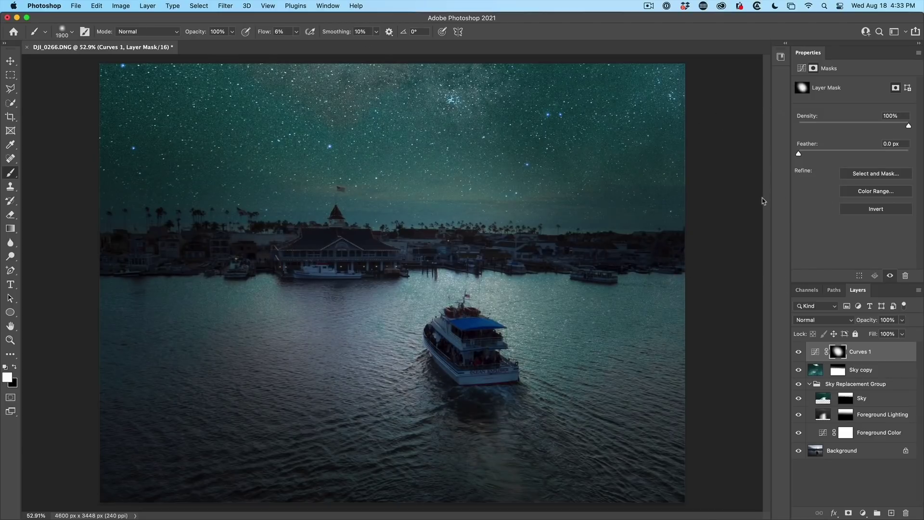
scroll(765, 212, "down", 2)
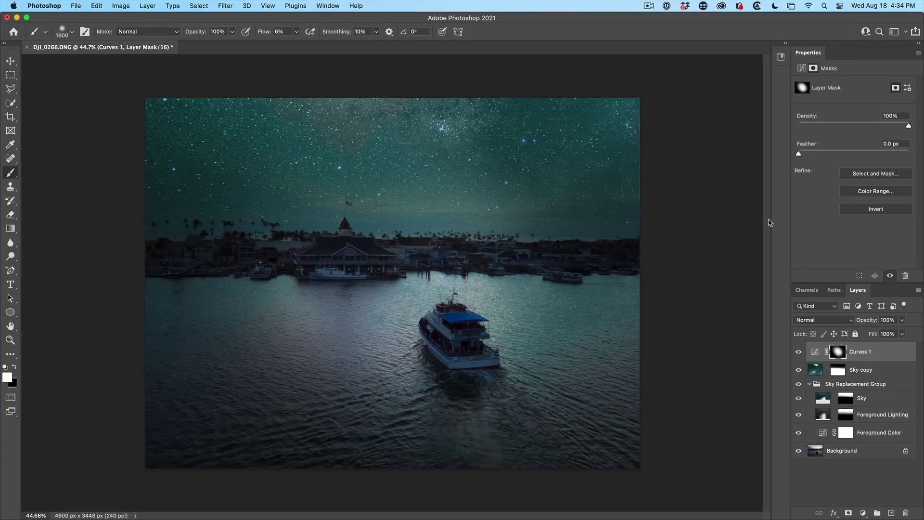